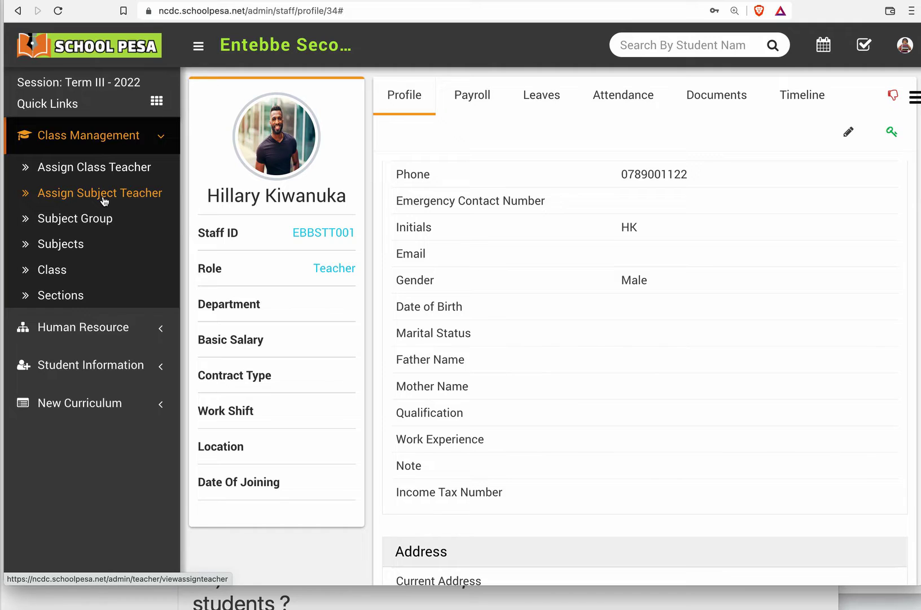
# Step: Open the form for adding subject teacher assignments and load the rows for class Senior Two (S.2), section A
pyautogui.click(105, 197)
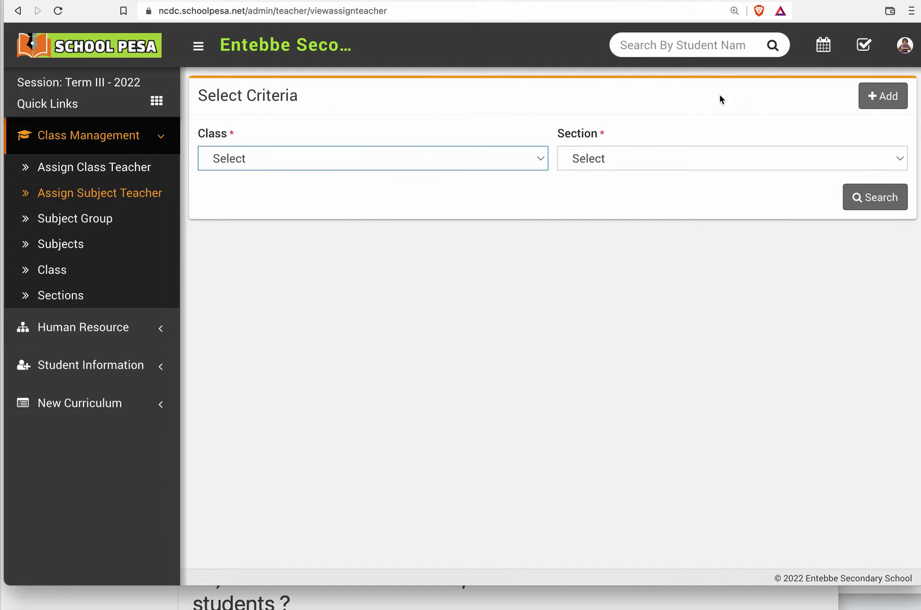
pyautogui.click(879, 102)
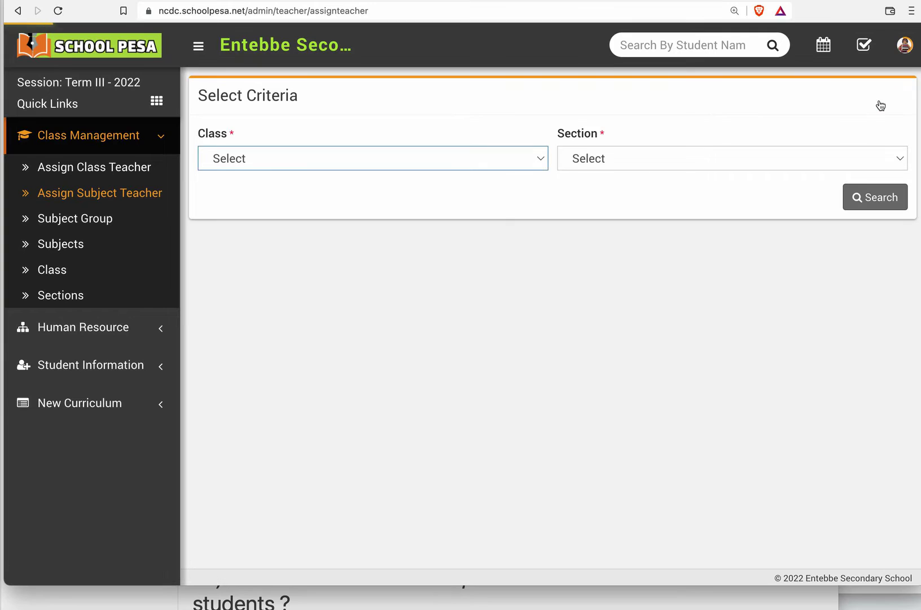
pyautogui.click(539, 195)
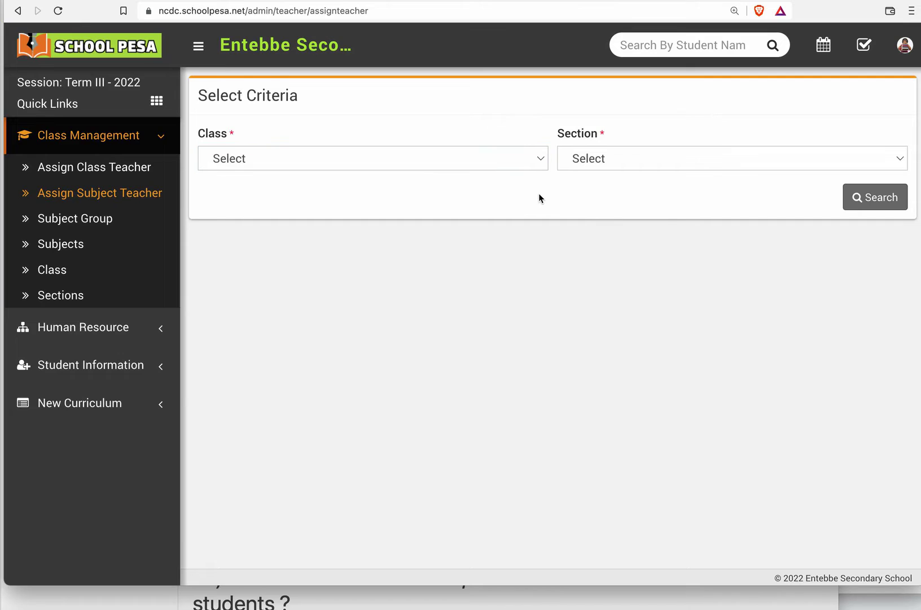
pyautogui.click(516, 165)
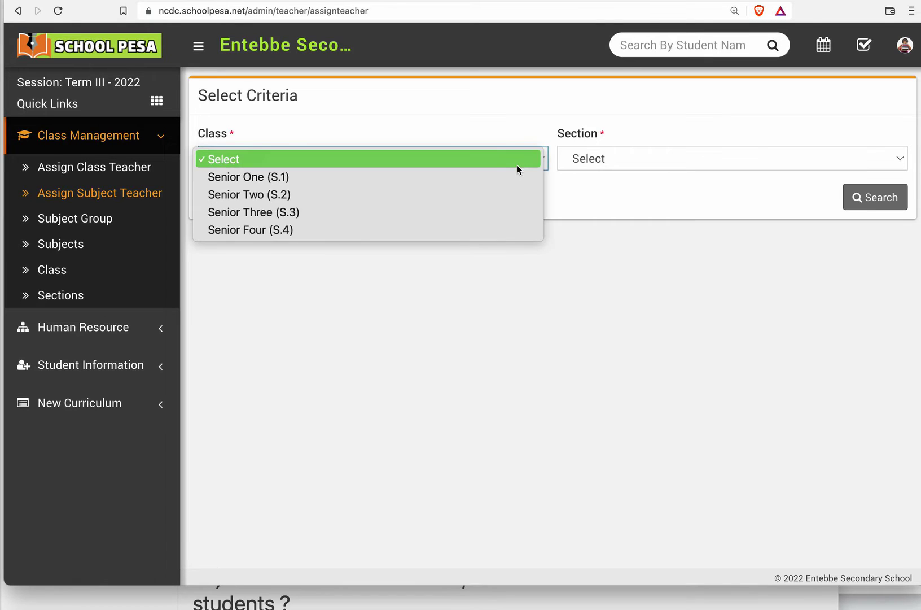
pyautogui.click(507, 195)
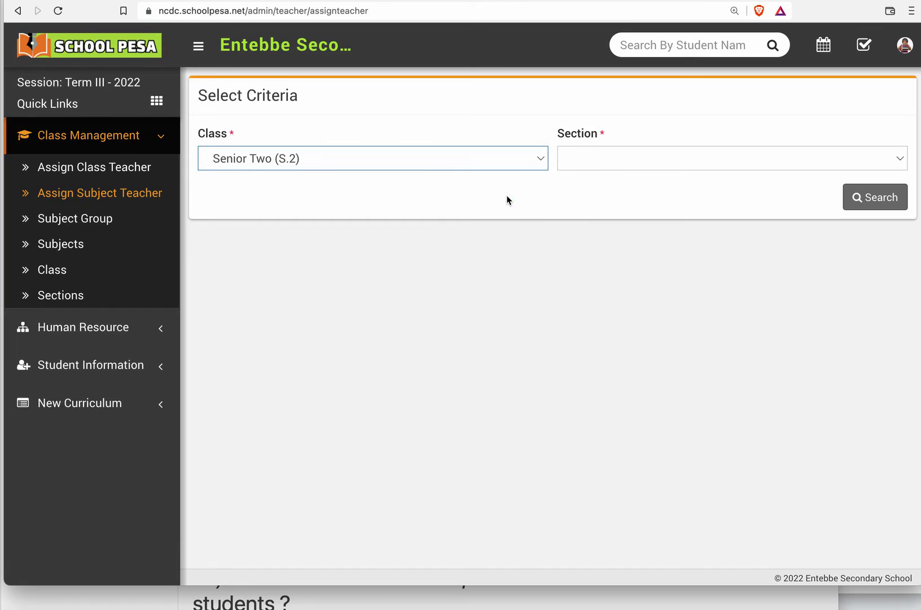
pyautogui.click(606, 162)
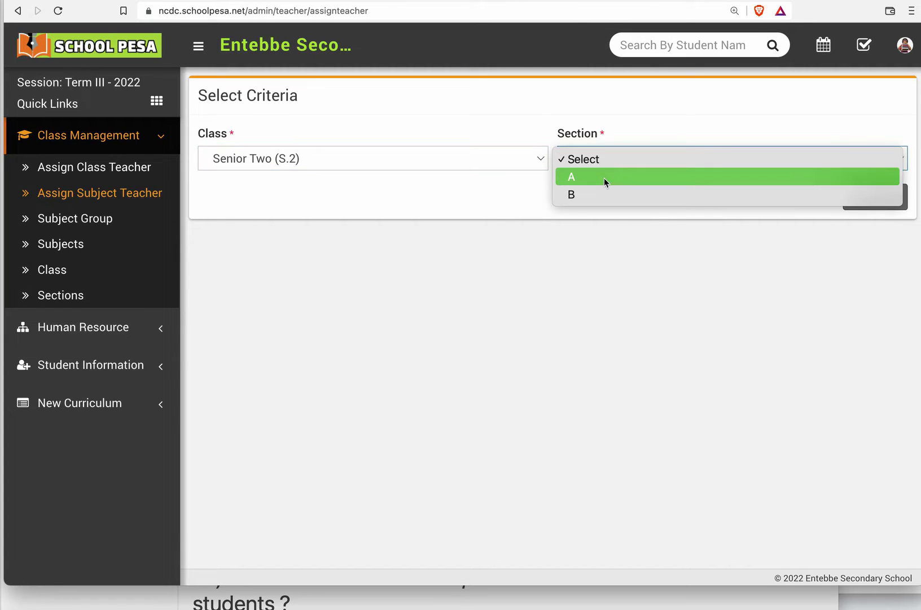
pyautogui.click(603, 178)
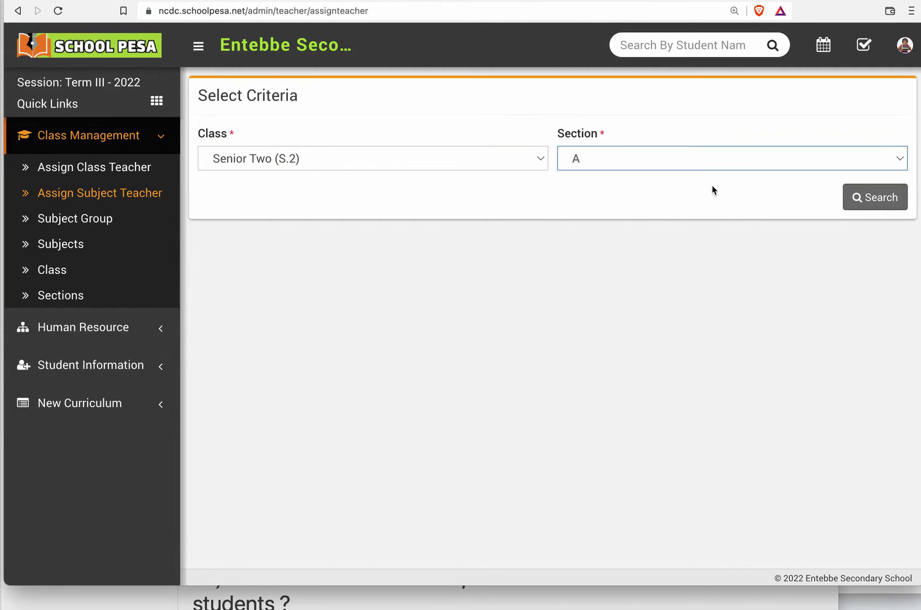
pyautogui.click(865, 201)
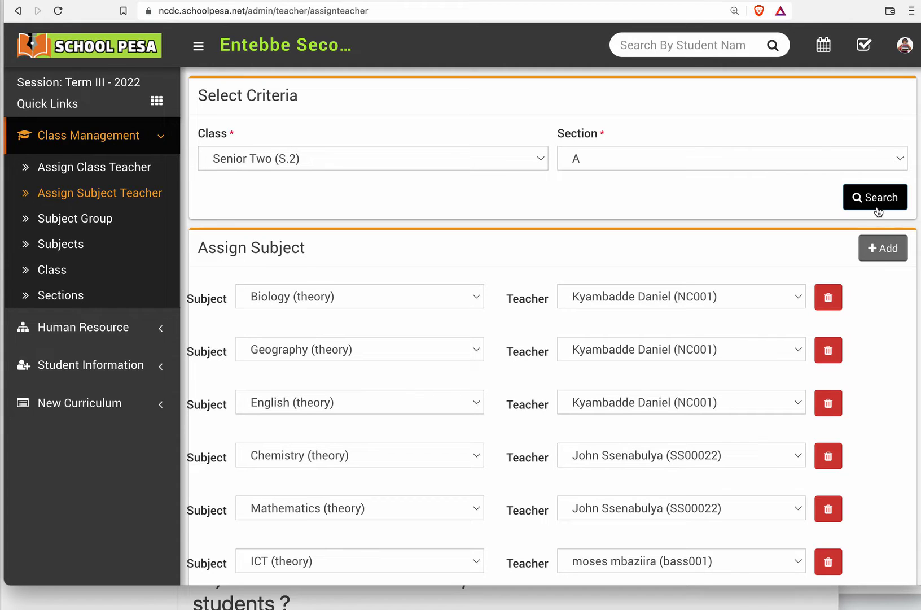
# Step: Add a new row to the subject assignments and set its subject to Physical Education (theory)
pyautogui.scroll(-3, 689, 278)
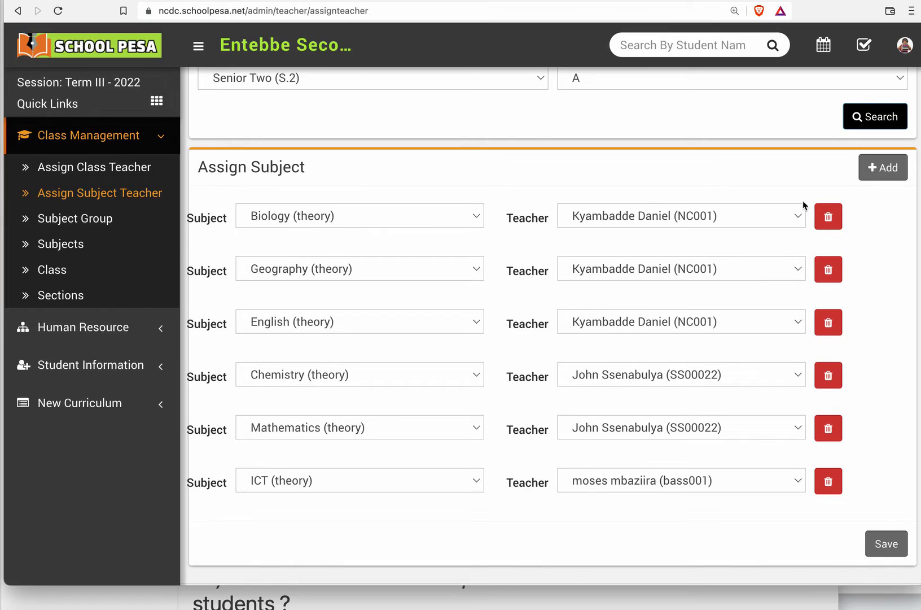
pyautogui.click(883, 169)
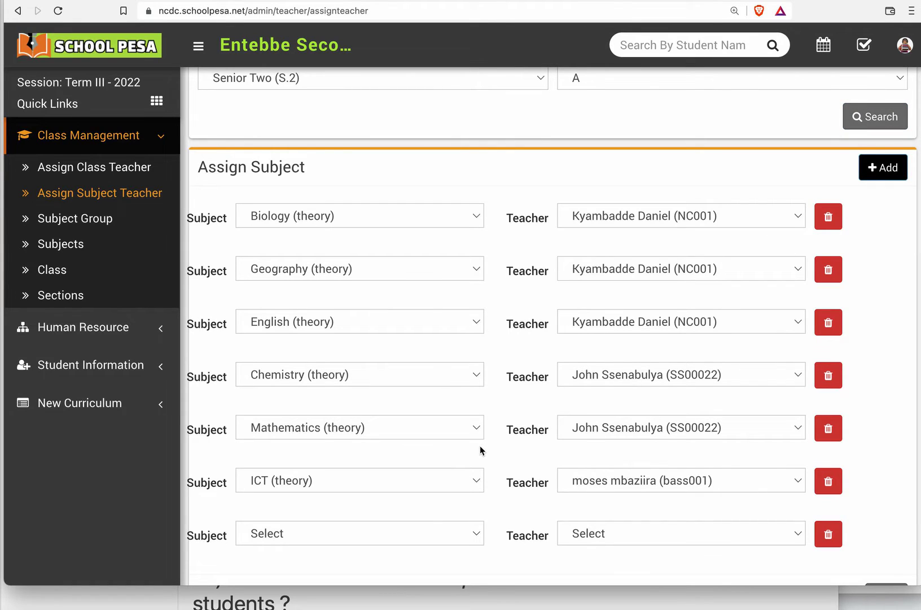
pyautogui.scroll(-1, 454, 475)
pyautogui.click(436, 517)
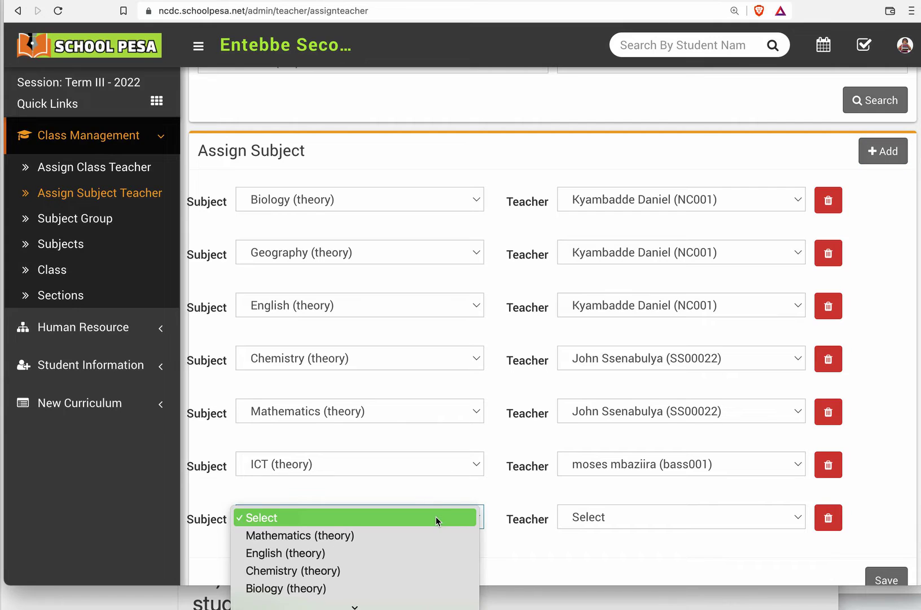
pyautogui.scroll(-5, 435, 516)
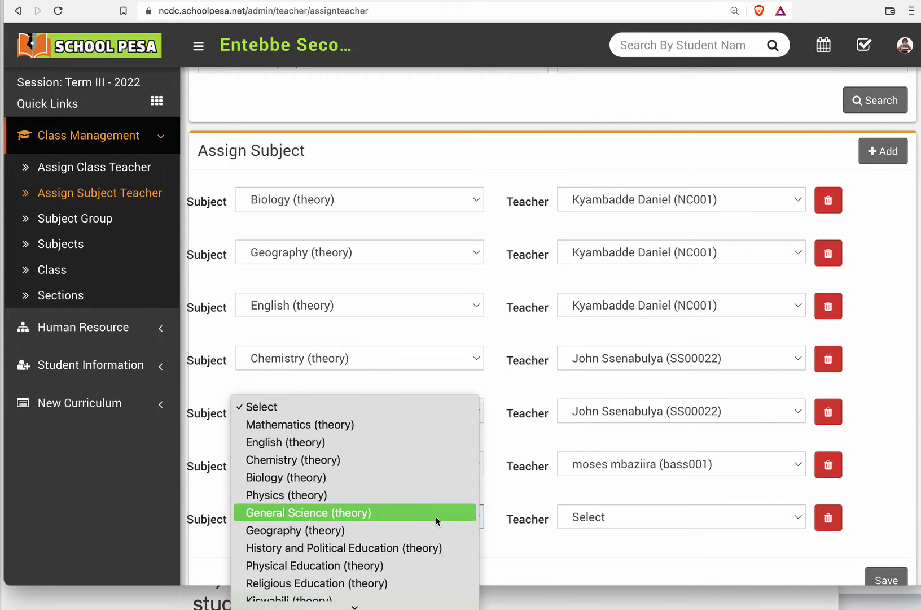
pyautogui.scroll(-1, 435, 517)
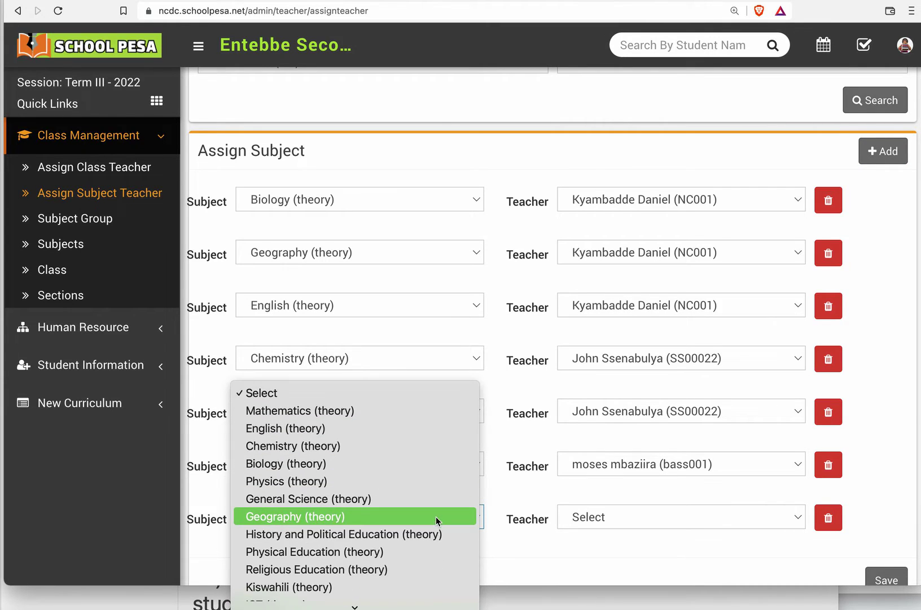
pyautogui.click(423, 552)
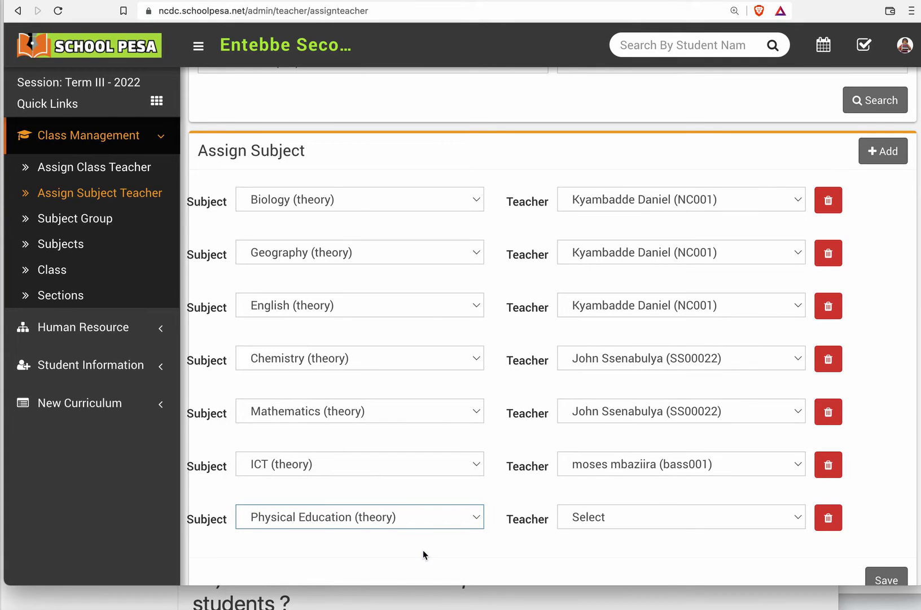
# Step: Assign the last listed teacher to the Physical Education (theory) row and save the assignments
pyautogui.click(608, 524)
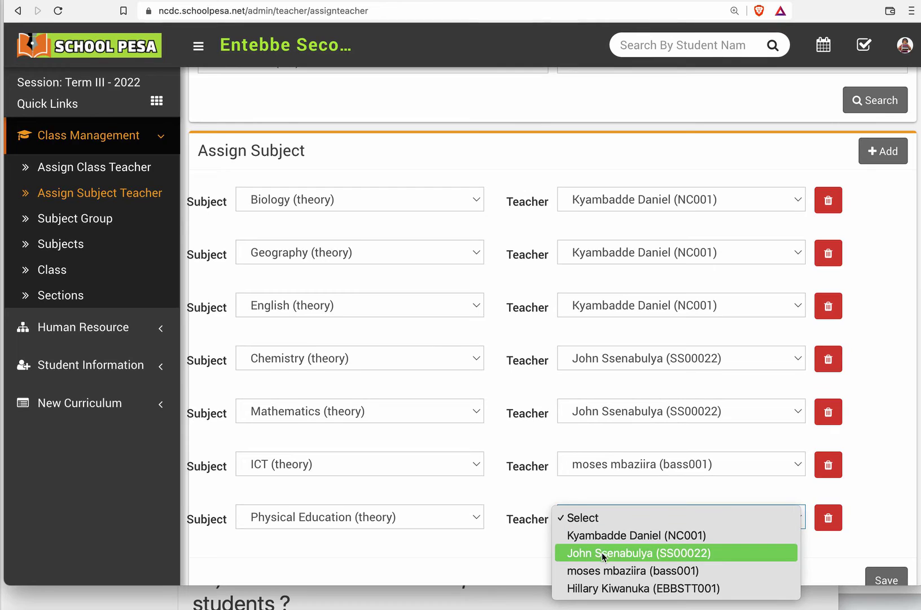
pyautogui.click(601, 584)
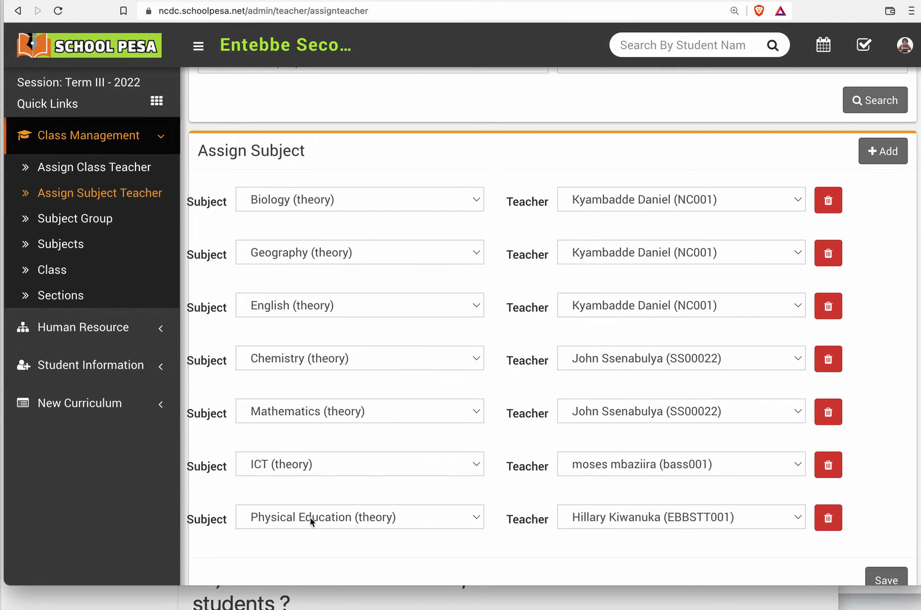
pyautogui.scroll(-1, 339, 508)
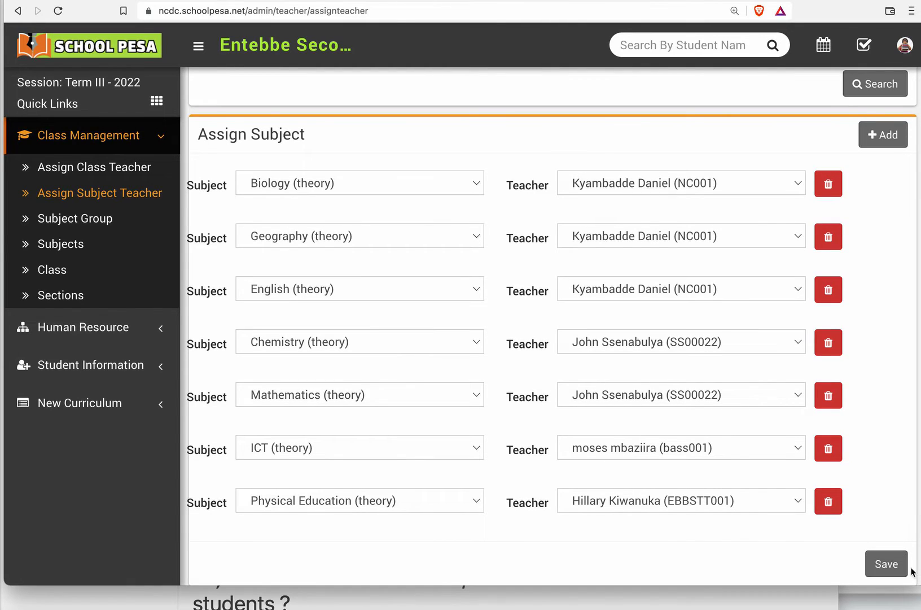
pyautogui.click(886, 563)
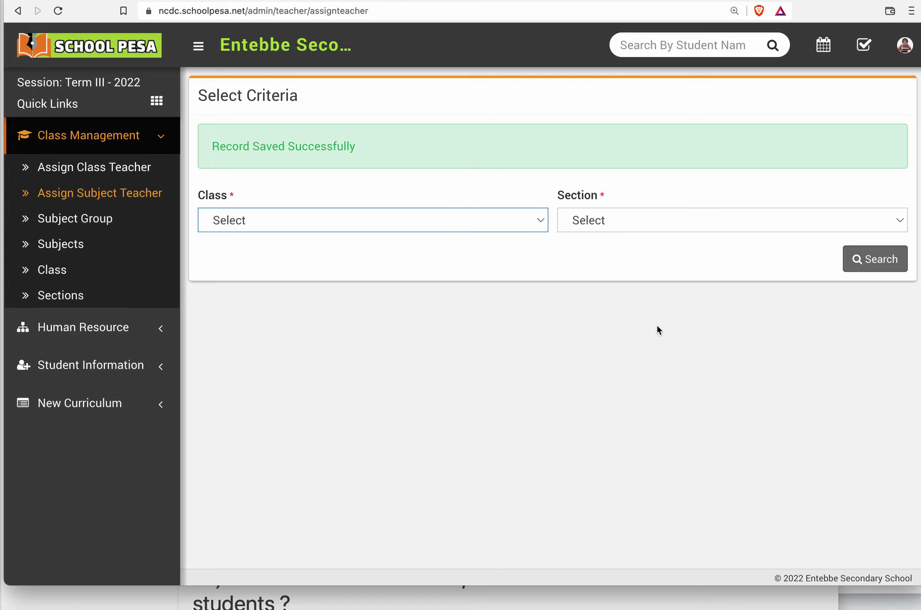
# Step: Reload the saved subject assignments for class Senior Two (S.2), section A
pyautogui.click(512, 214)
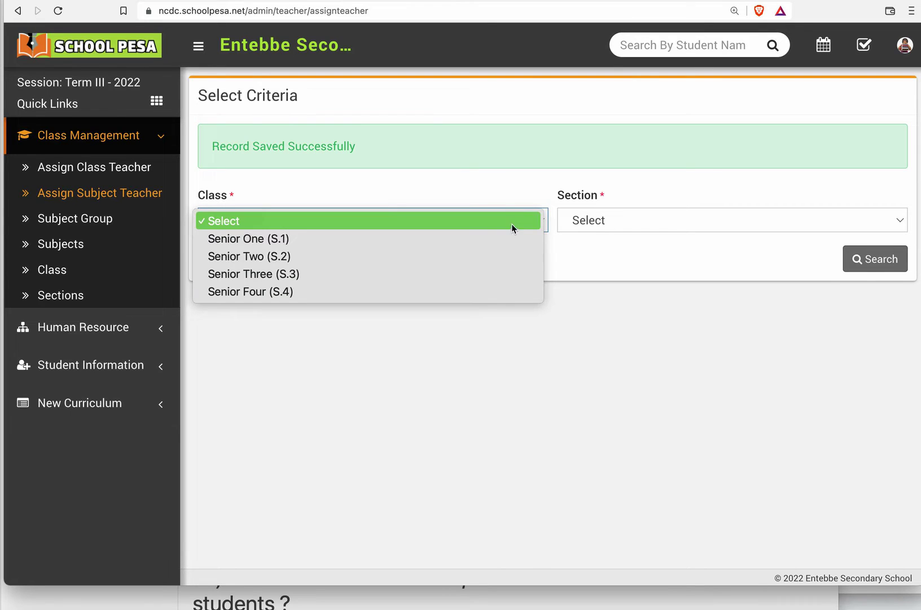
pyautogui.click(499, 257)
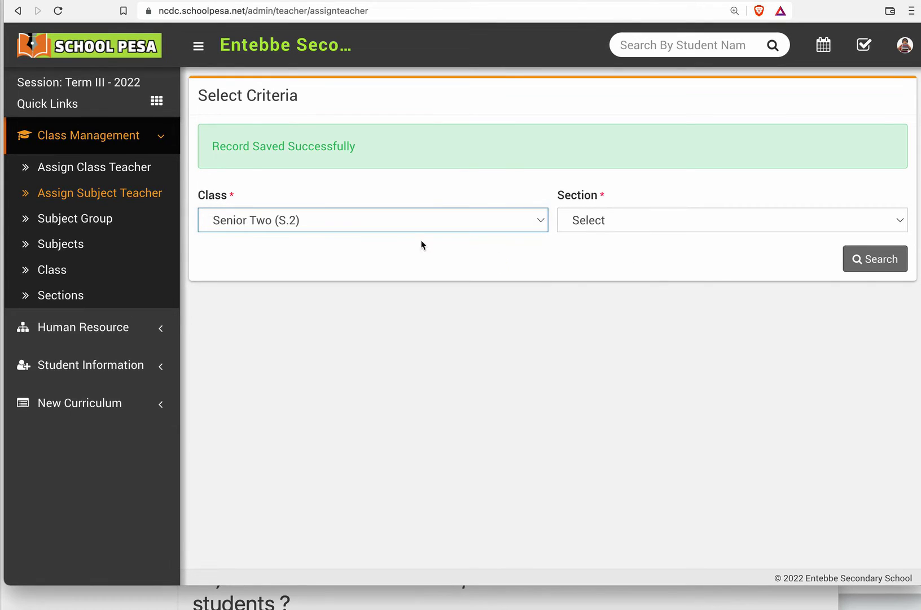
pyautogui.click(601, 220)
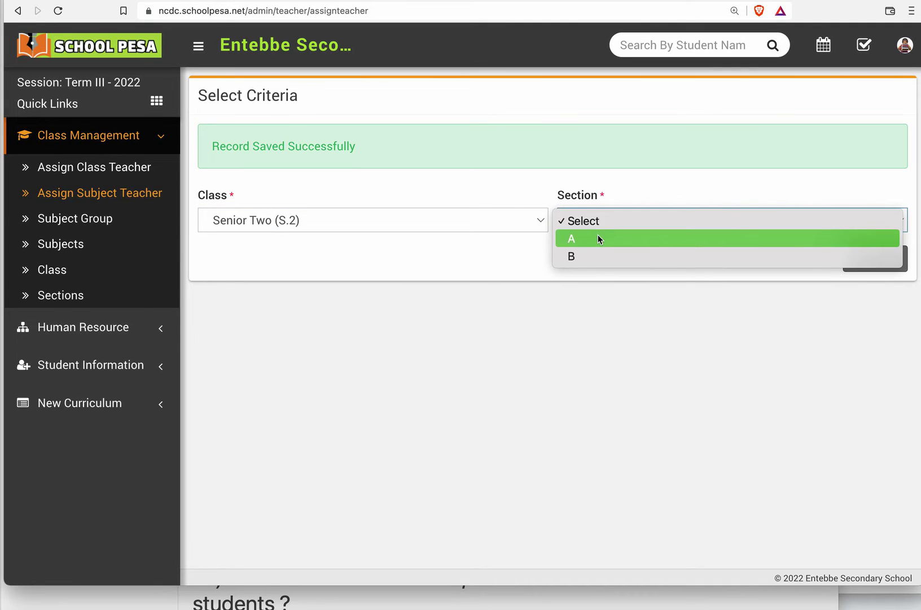
pyautogui.click(598, 237)
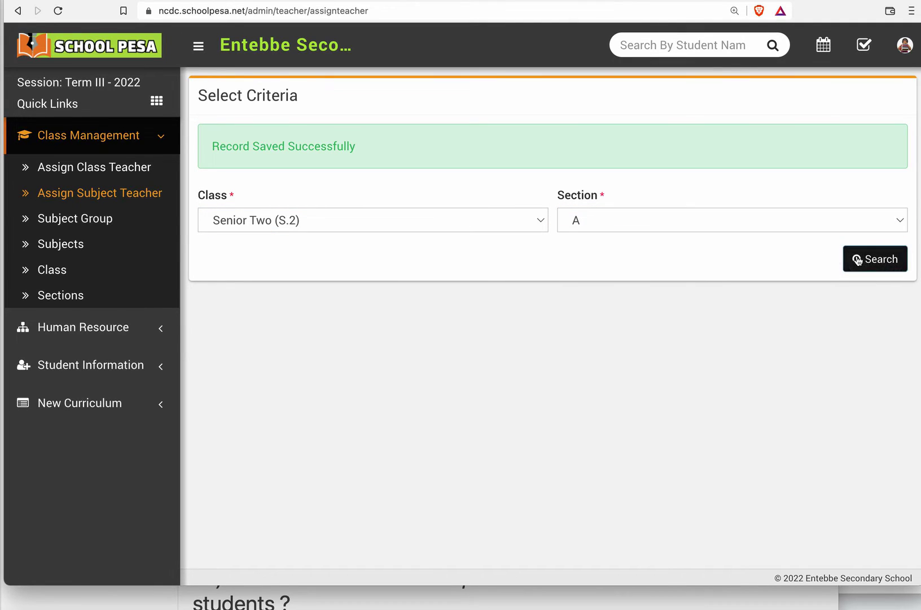
pyautogui.click(857, 260)
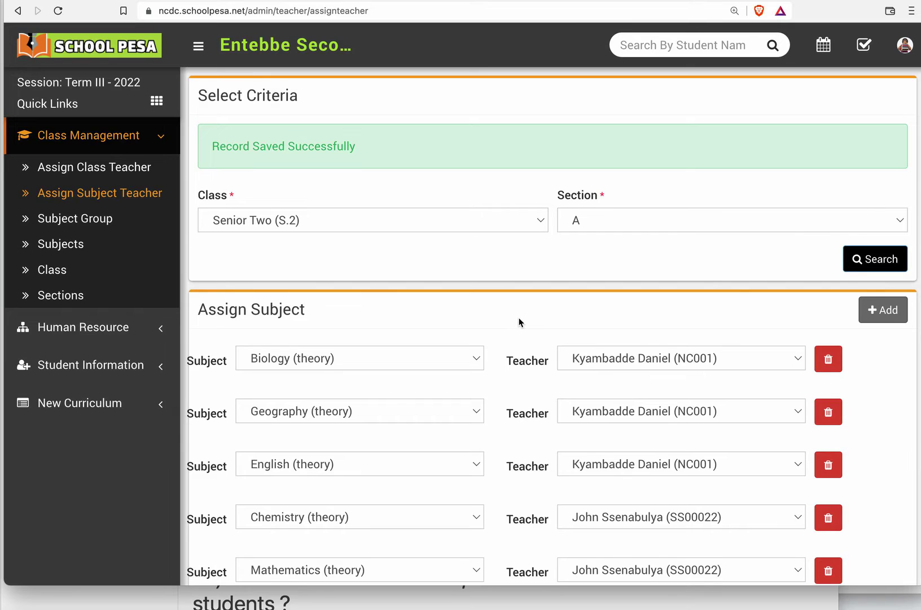
# Step: Review the subject and teacher pairs assigned to Senior Two (S.2), section A, including the Physical Education row
pyautogui.scroll(-5, 521, 322)
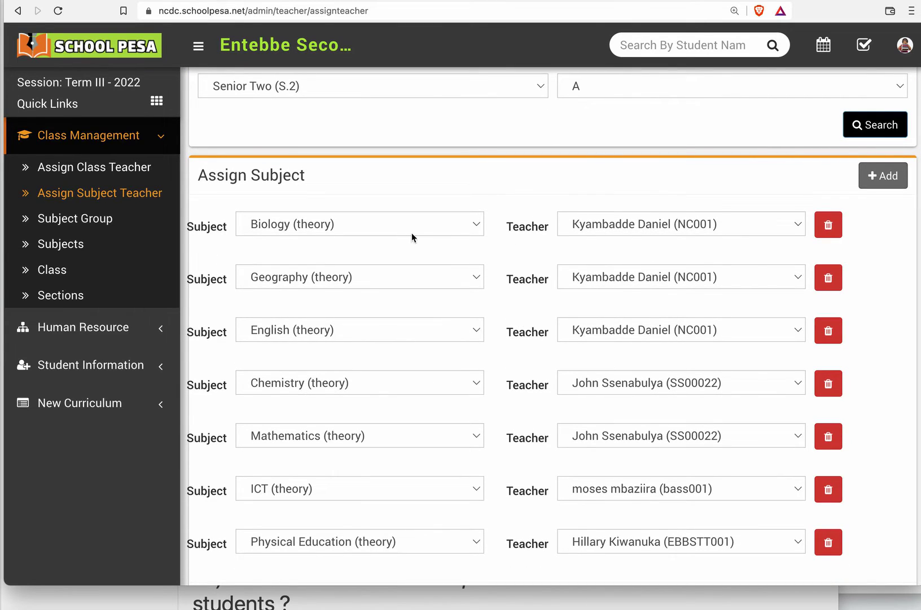
pyautogui.scroll(-2, 509, 302)
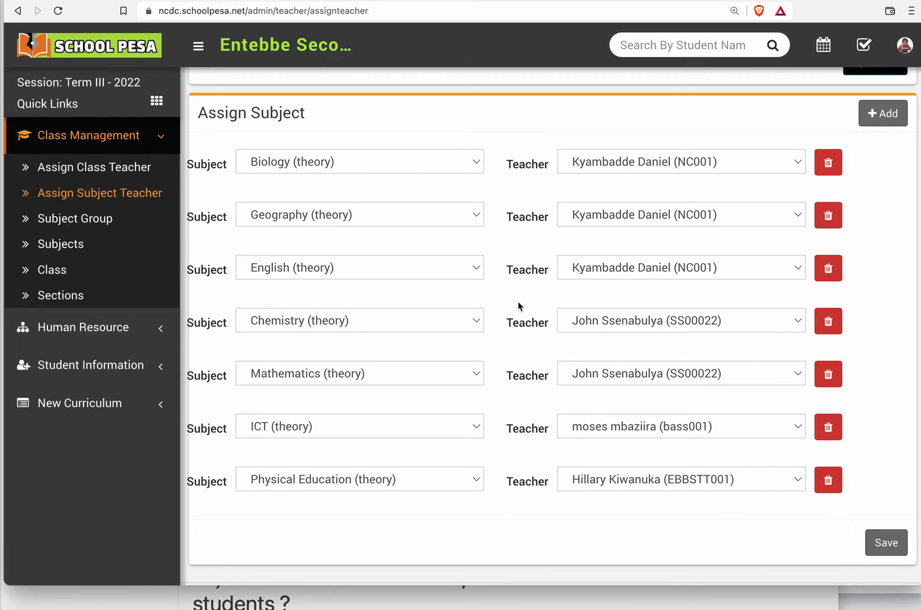
pyautogui.scroll(3, 520, 306)
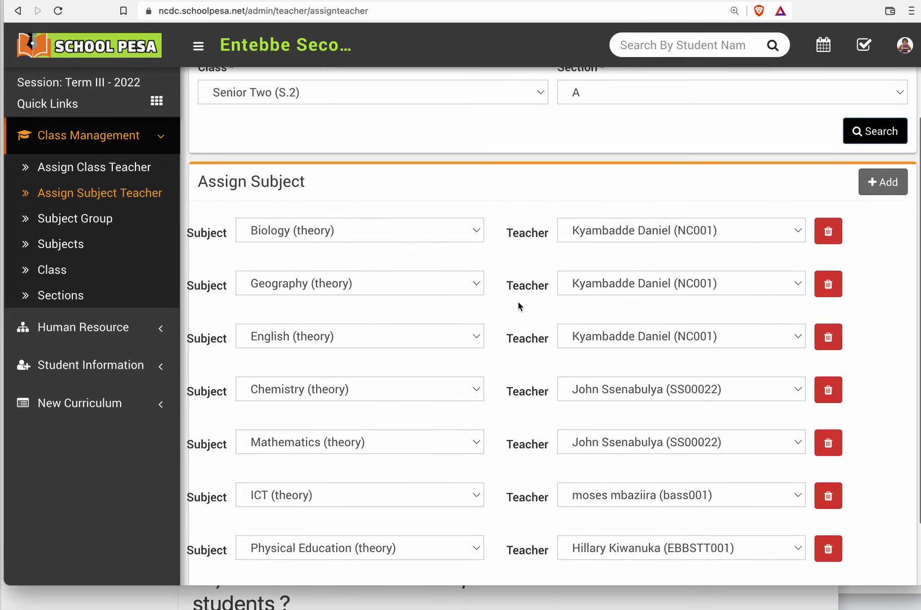
pyautogui.scroll(-3, 519, 305)
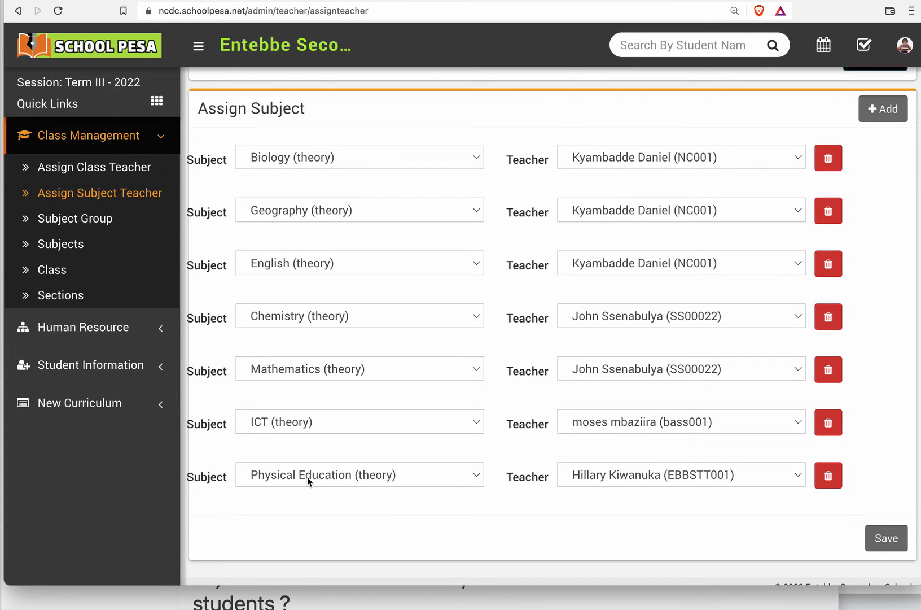
pyautogui.scroll(3, 432, 452)
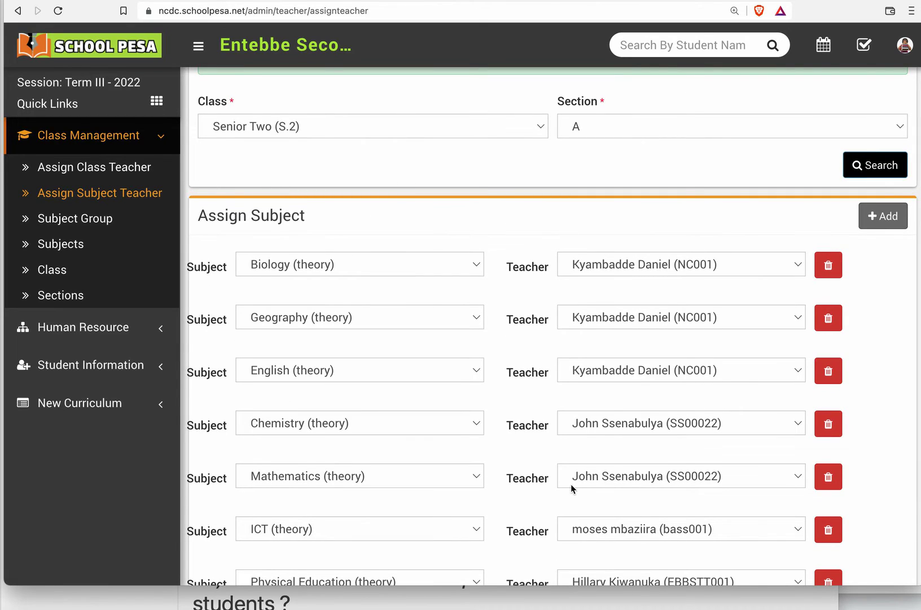
pyautogui.scroll(-2, 572, 488)
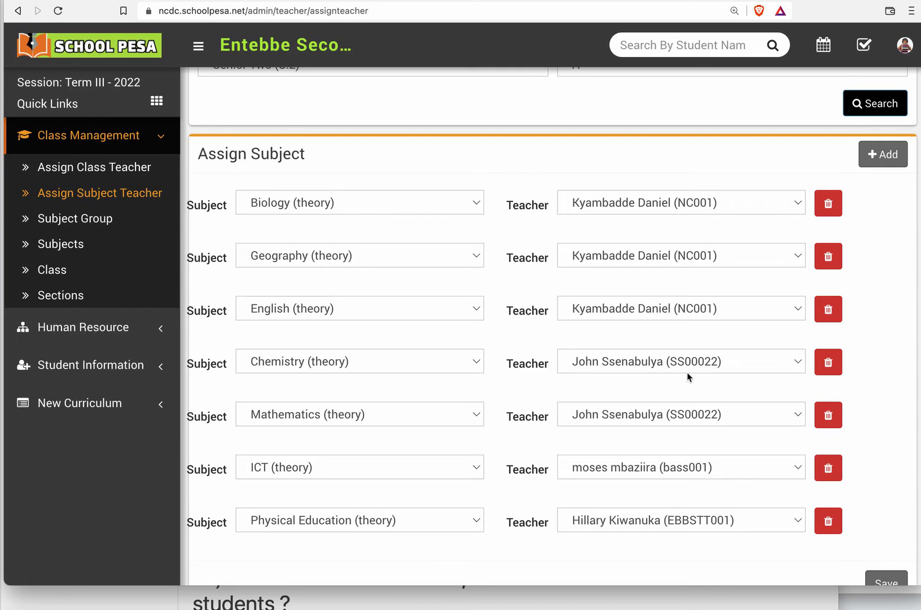
pyautogui.scroll(2, 693, 395)
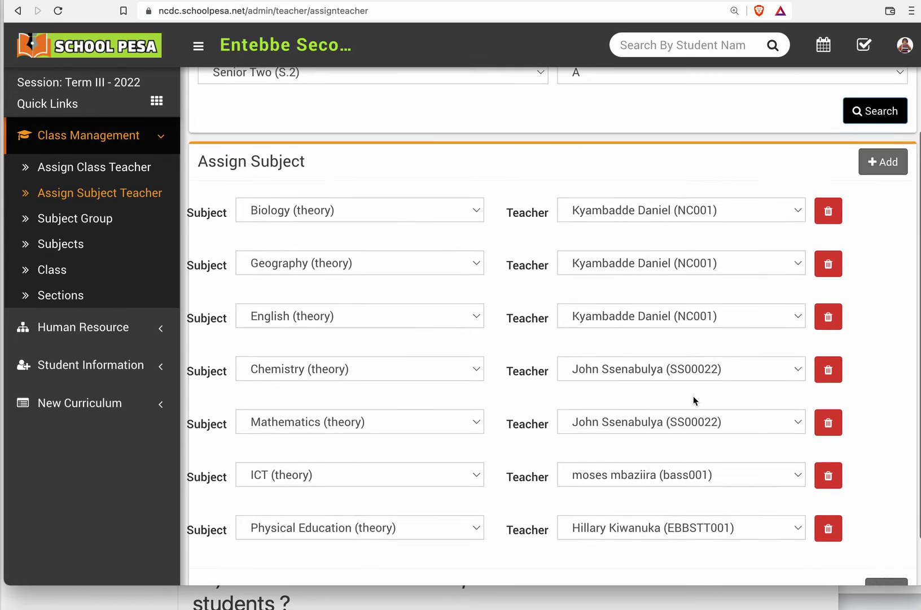
pyautogui.scroll(-3, 693, 396)
pyautogui.scroll(2, 694, 398)
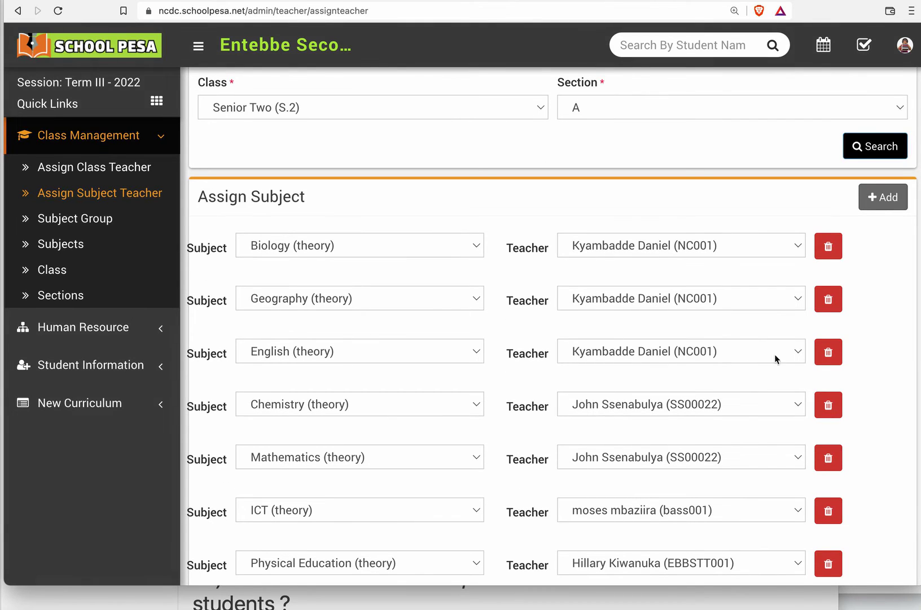
# Step: Delete the English (theory) row from the subject assignments and save the list
pyautogui.scroll(-1, 881, 422)
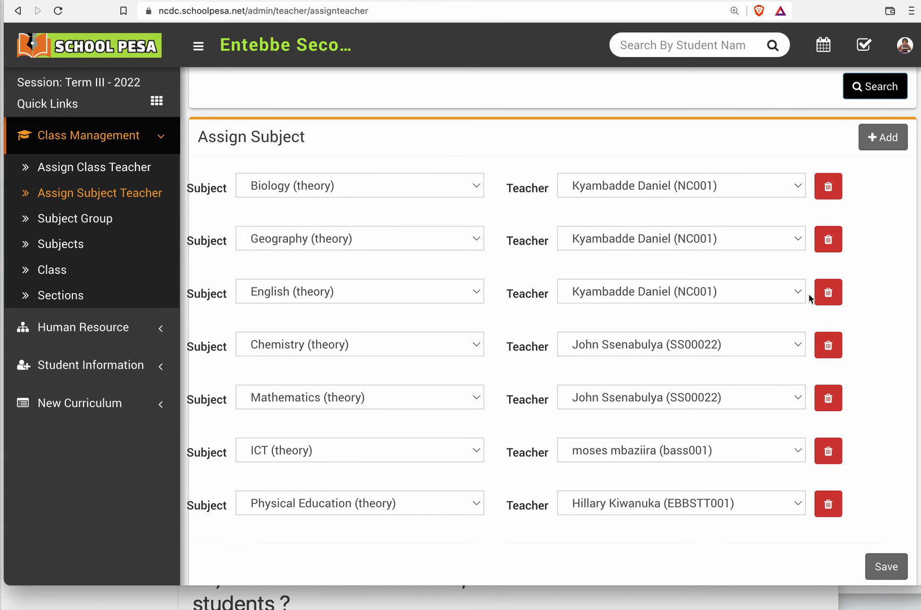
pyautogui.click(828, 293)
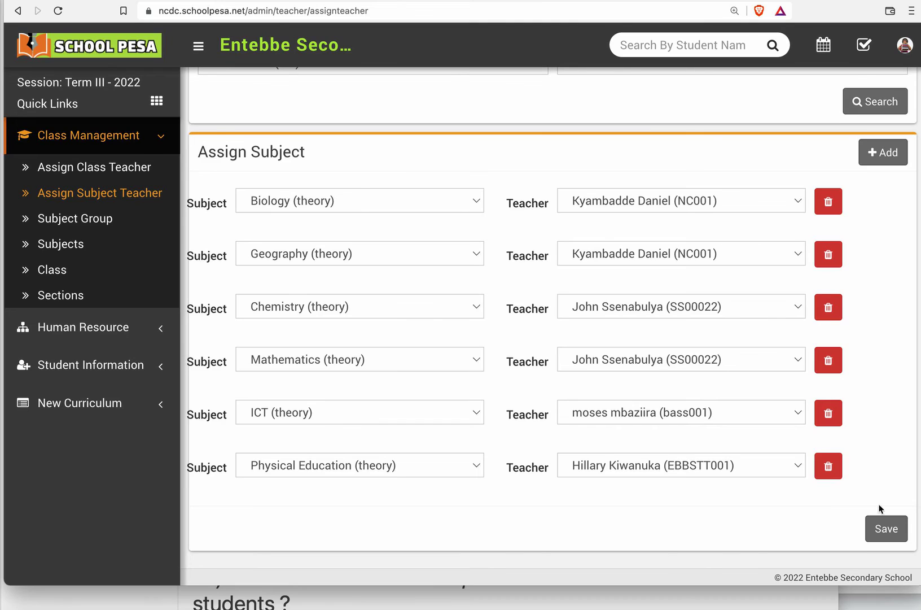
pyautogui.click(884, 527)
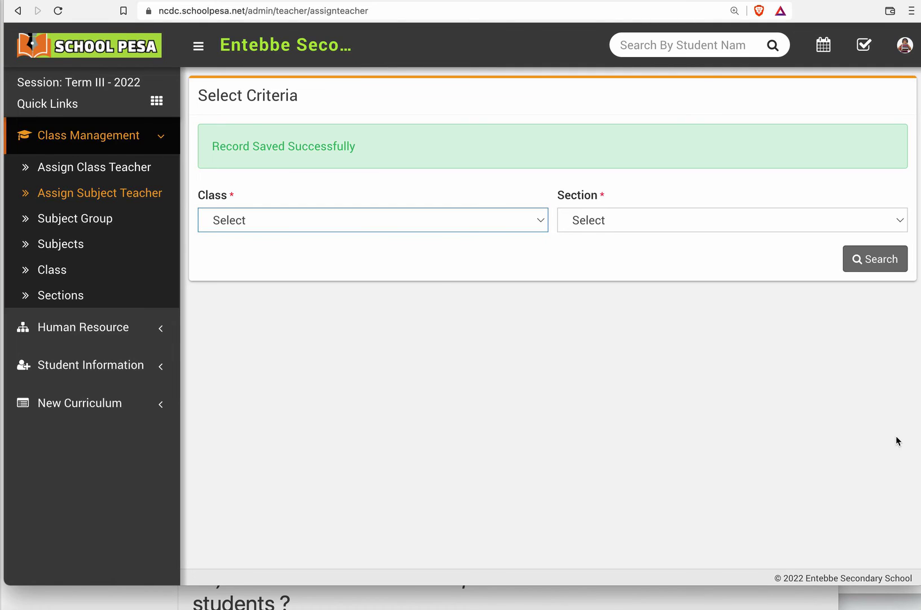
# Step: Search the assignments for Senior Two (S.2), section A, again and check the subject list after the English row's deletion
pyautogui.click(350, 215)
pyautogui.click(339, 255)
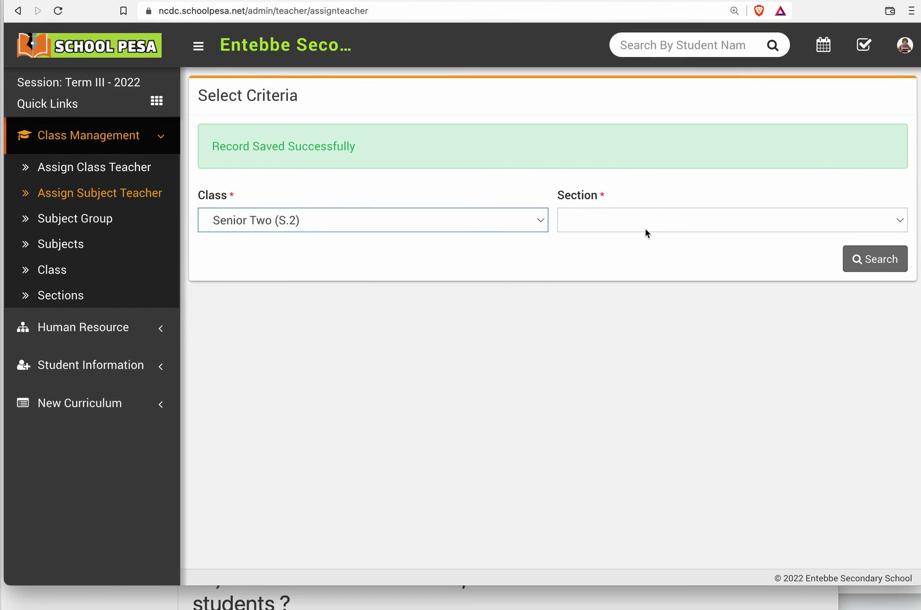
pyautogui.click(647, 220)
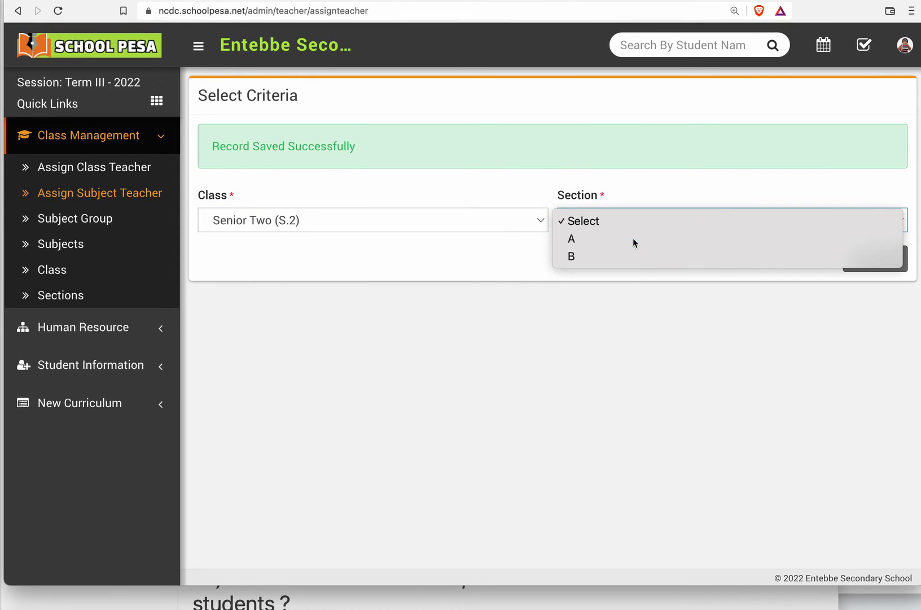
pyautogui.click(635, 239)
pyautogui.click(857, 261)
pyautogui.scroll(-1, 667, 309)
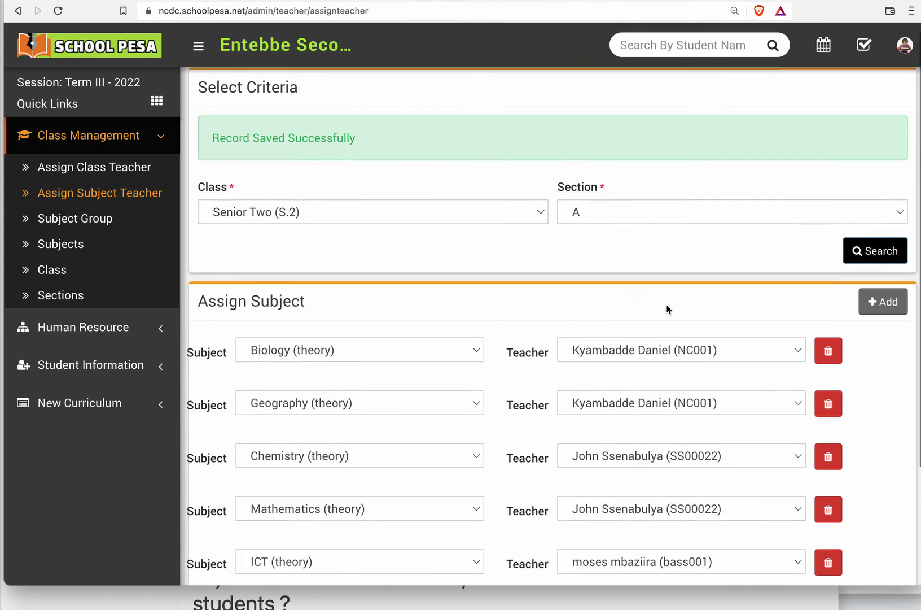
pyautogui.scroll(-3, 666, 304)
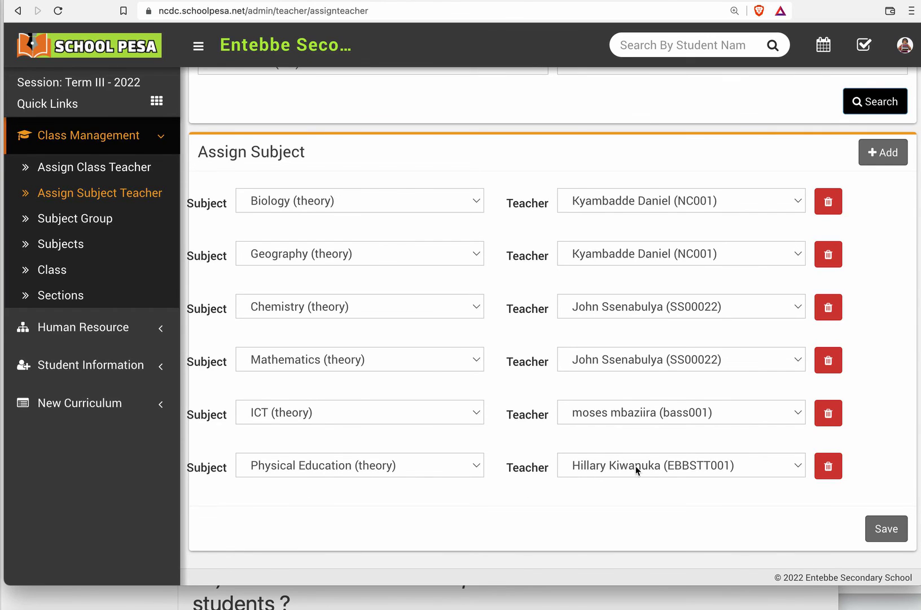
pyautogui.scroll(3, 647, 463)
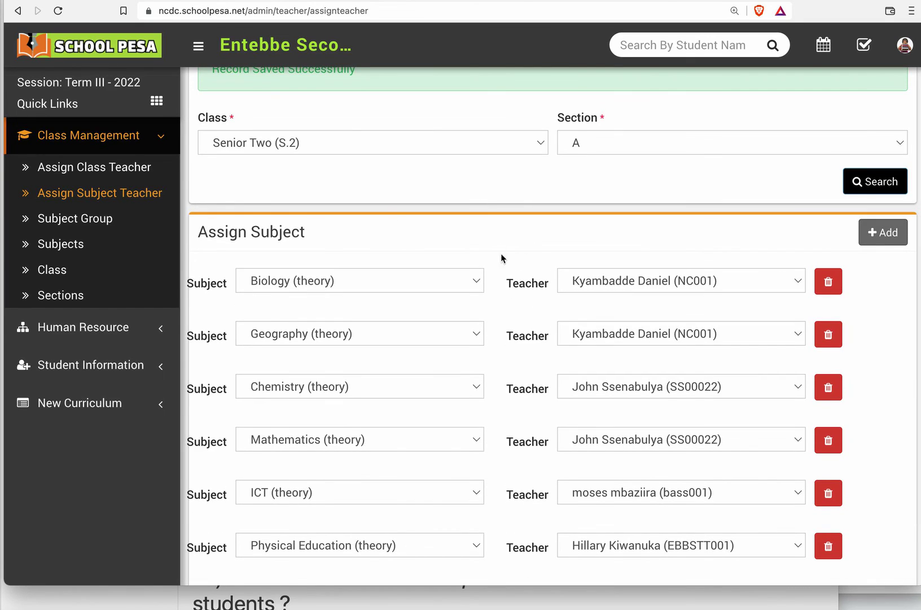